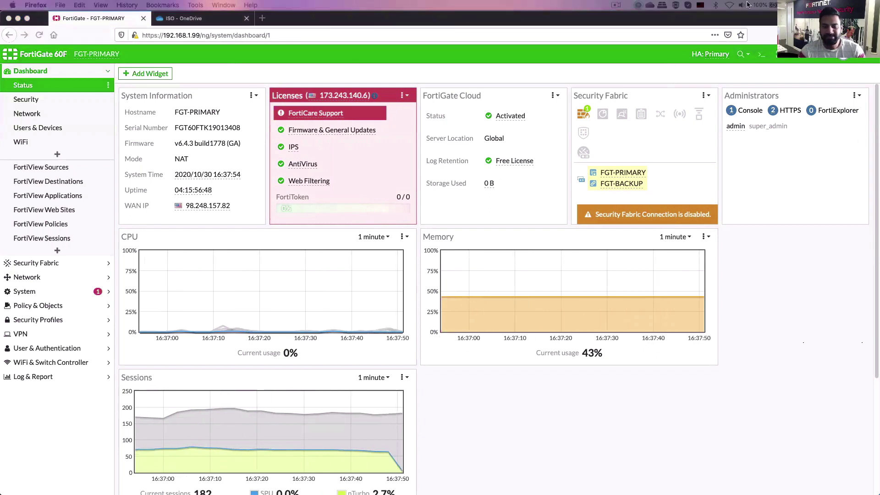
Check the Mac's Wi-Fi status in its network settings, then close them
click(729, 6)
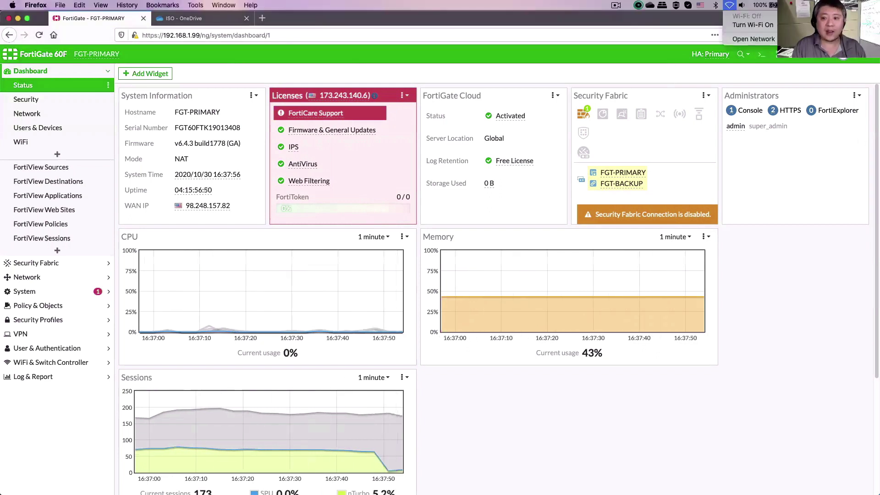
click(753, 39)
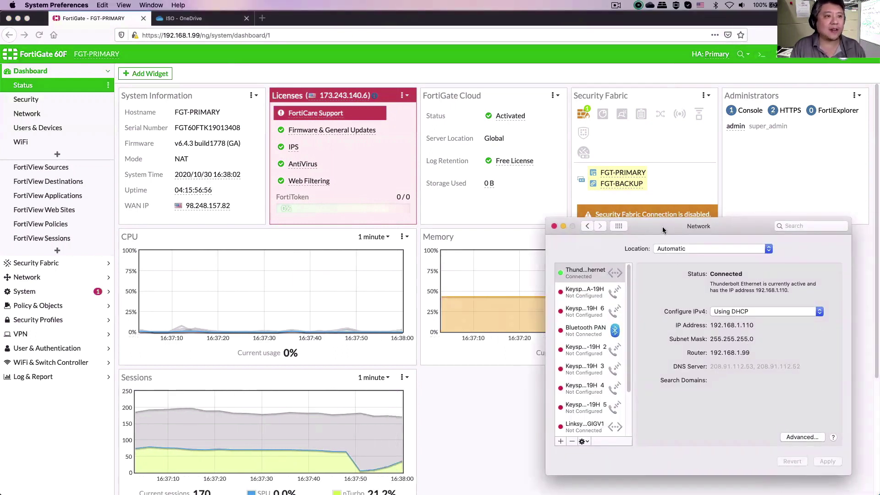
key(super+q)
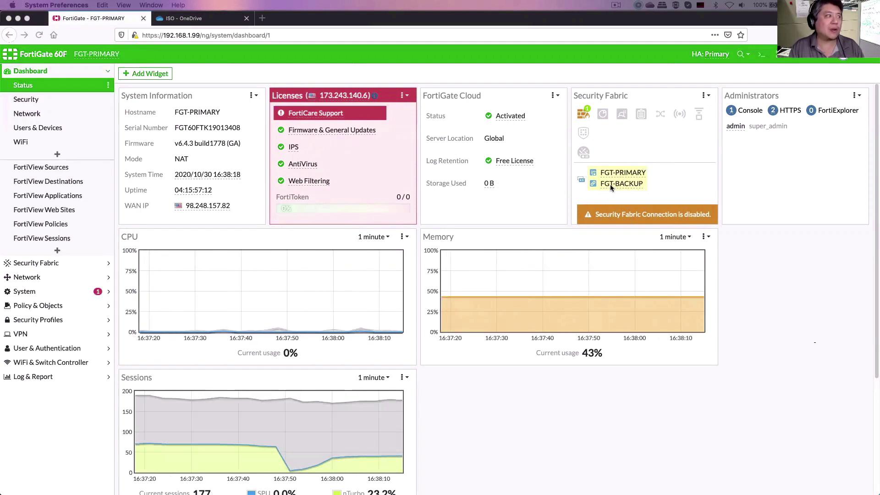
Review the HA cluster status and settings, leaving them unchanged
click(40, 291)
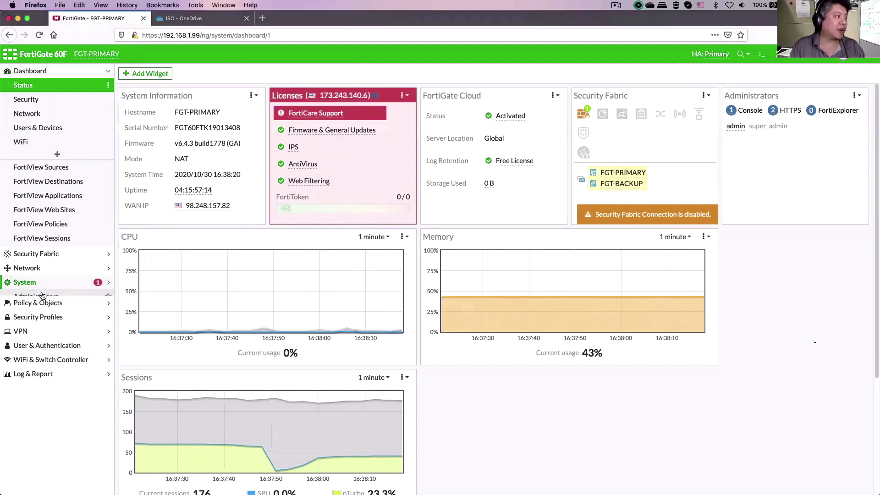
click(25, 185)
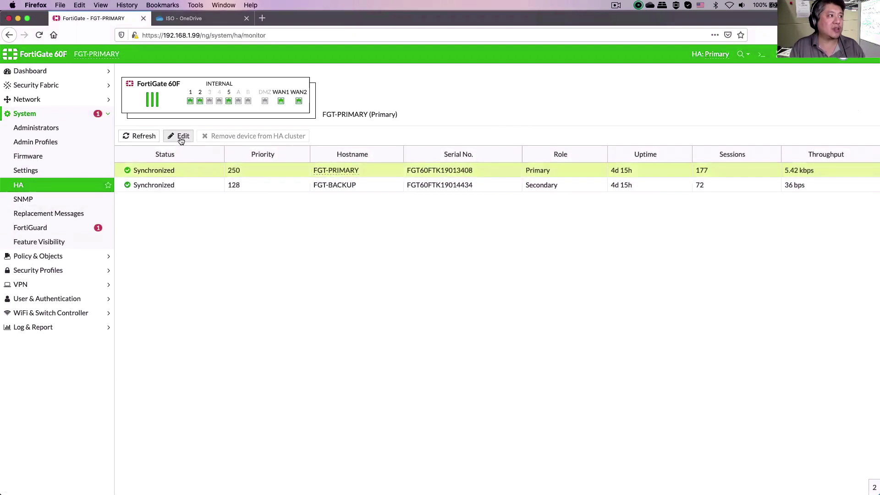
click(181, 135)
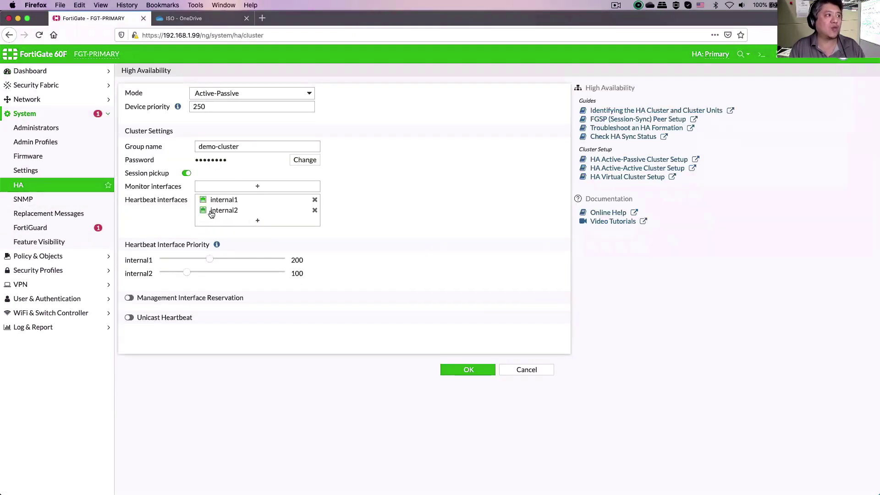
click(518, 374)
Review the SD-WAN zones, link traffic and performance SLA health checks
click(24, 100)
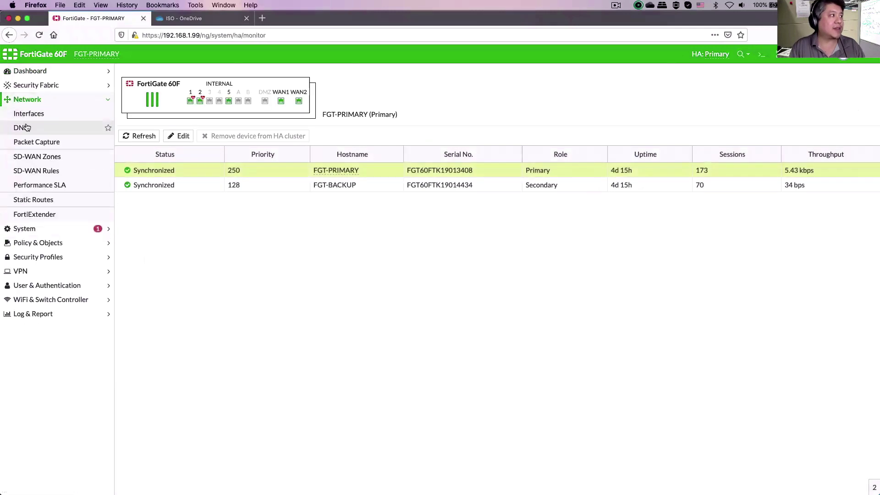
click(40, 157)
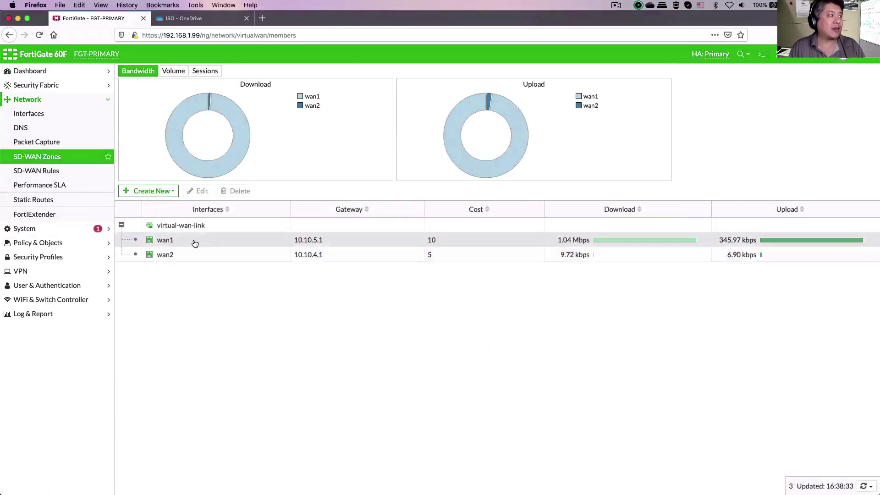
click(60, 186)
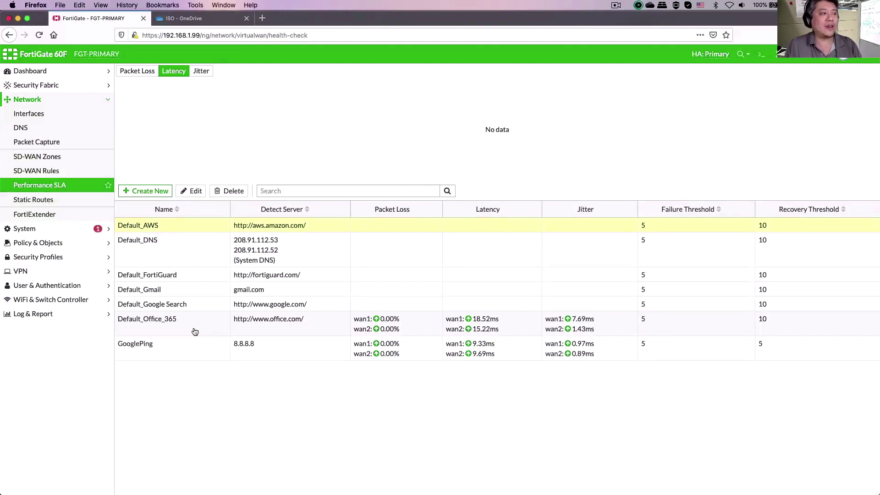
Inspect the O365 SD-WAN rule's settings and close it without saving
click(59, 172)
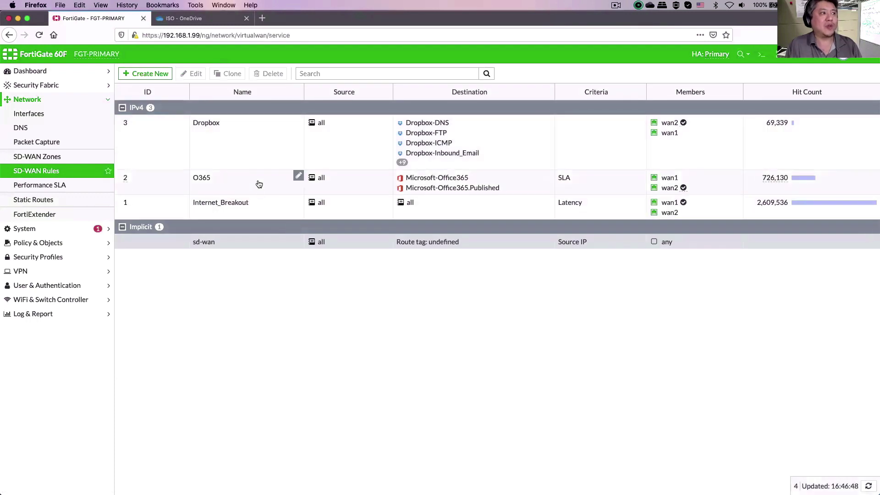
click(259, 184)
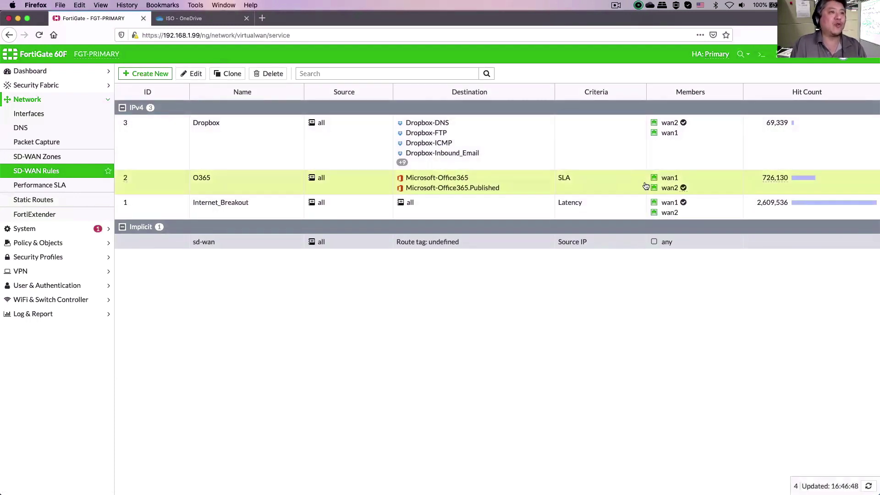
mouse_move(669, 178)
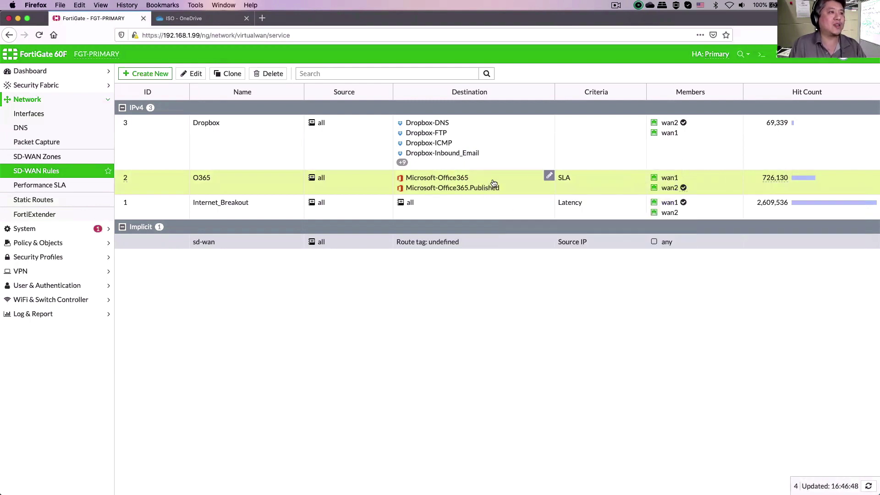
double_click(494, 183)
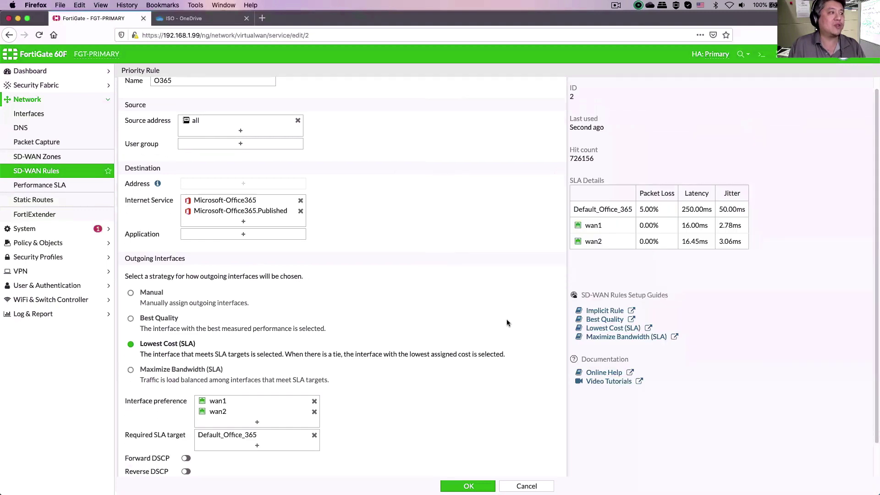
scroll(507, 319, down, 1)
scroll(506, 319, up, 1)
scroll(507, 319, down, 2)
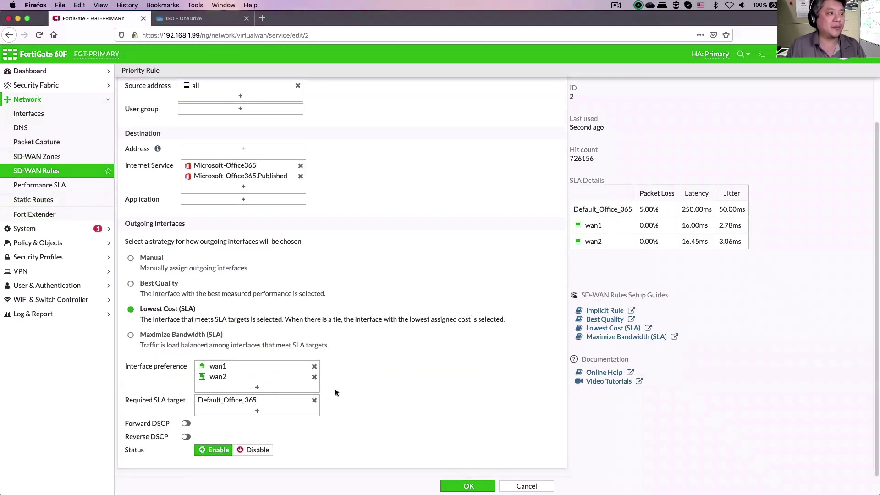
click(527, 484)
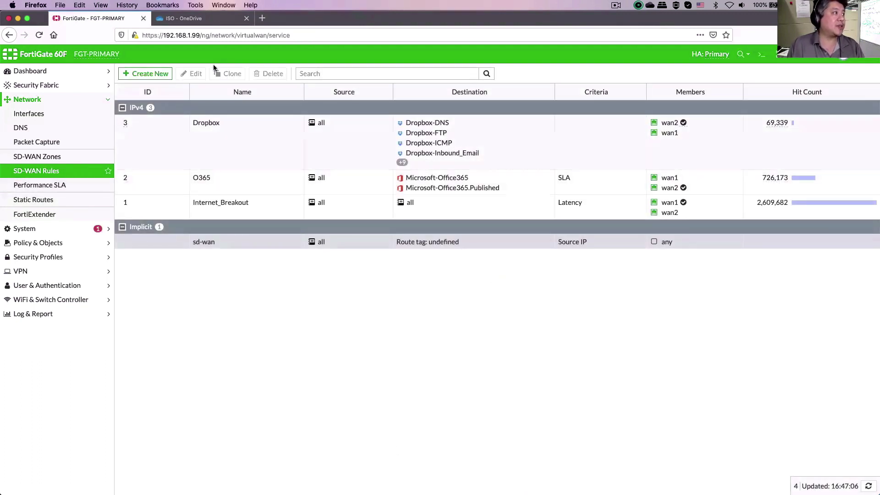
Save ubuntu-20.04.1-desktop-amd64.iso from OneDrive, then return to FortiGate's SD-WAN rules
click(212, 17)
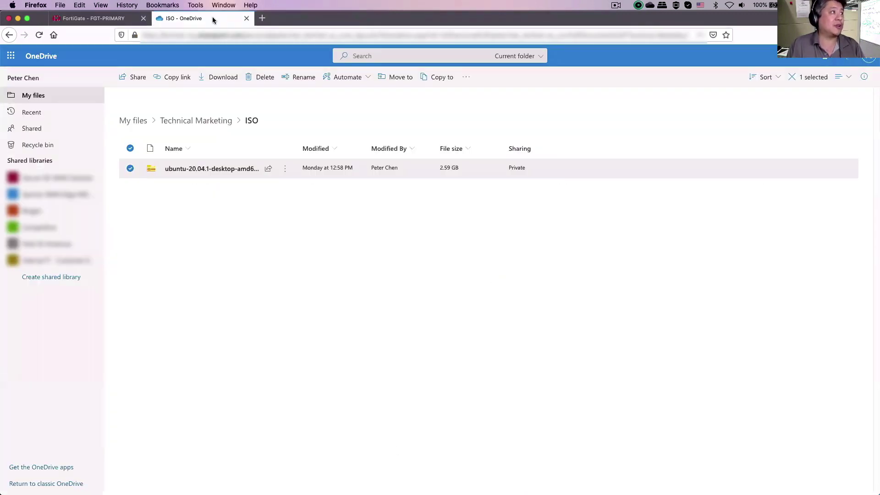
click(219, 77)
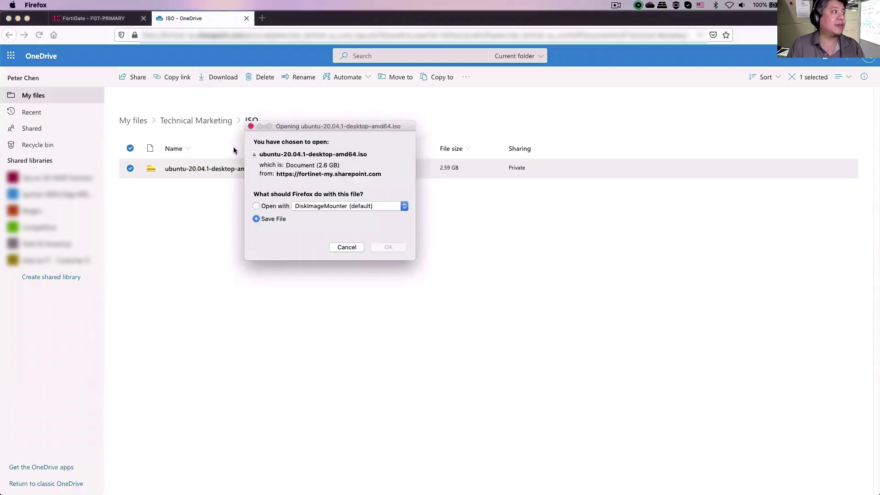
click(389, 248)
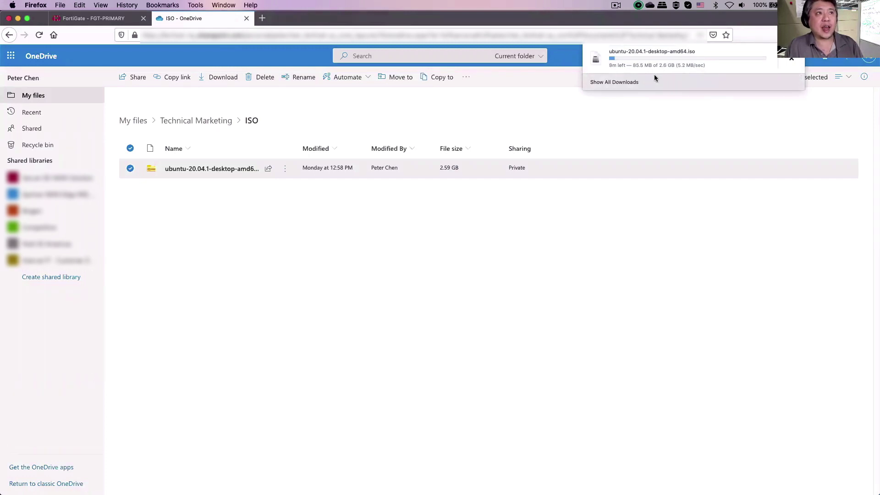
click(76, 21)
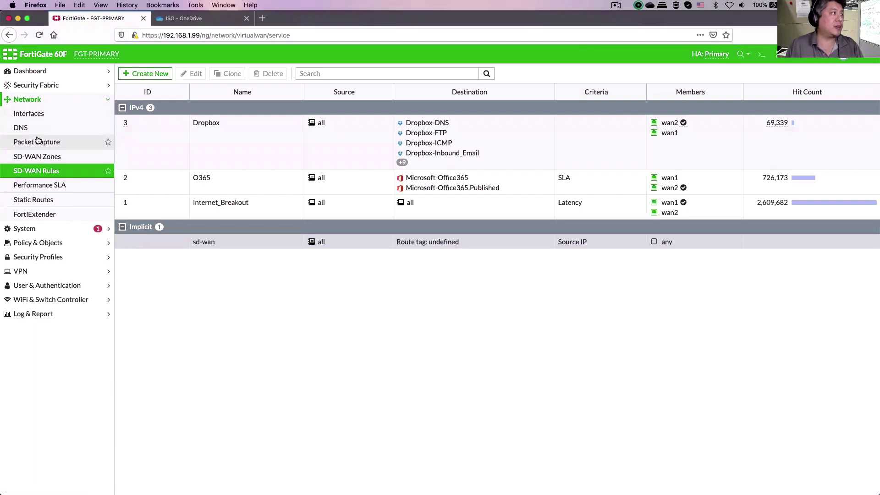
Show FortiView Destinations traffic by bytes, then bring up the CLI console
click(38, 71)
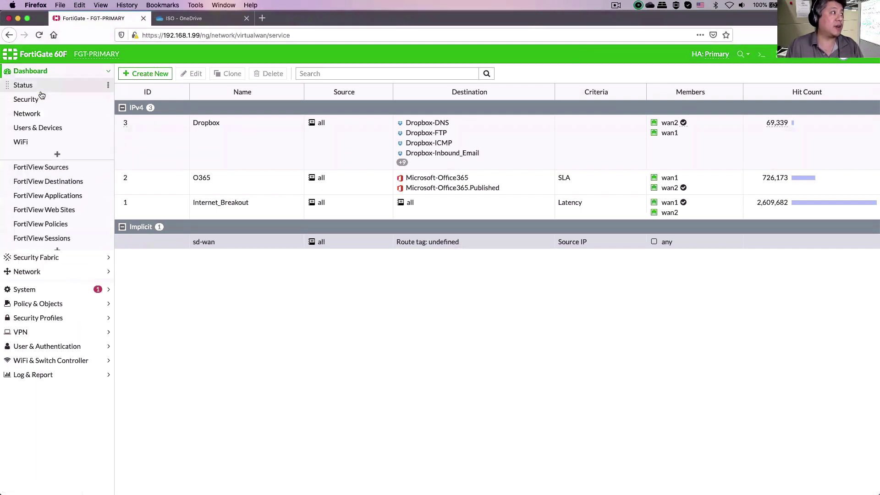
click(46, 183)
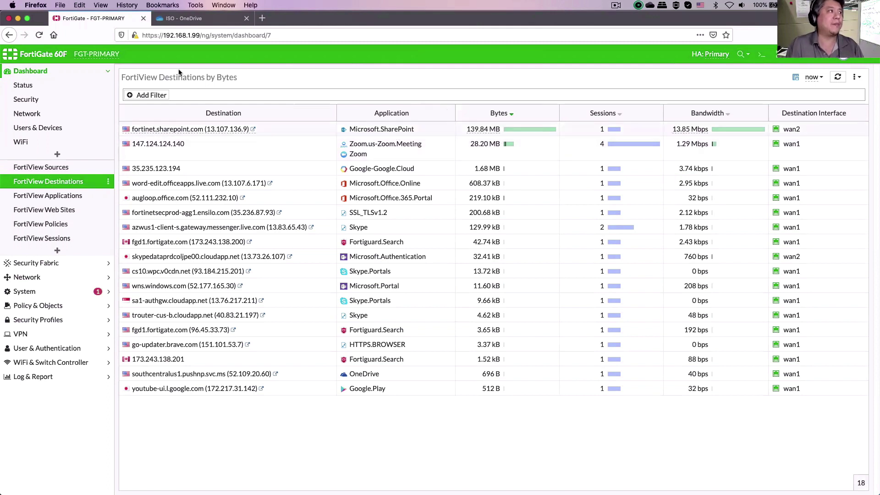
click(761, 55)
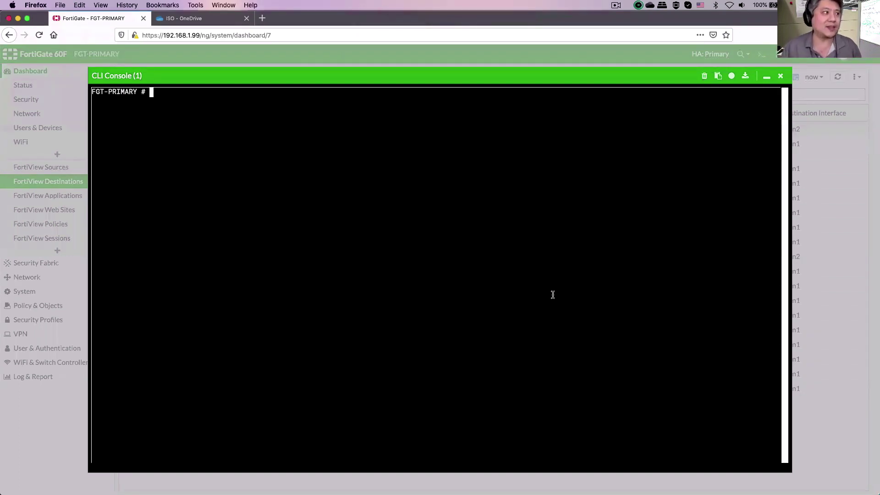
text(exec ha failover )
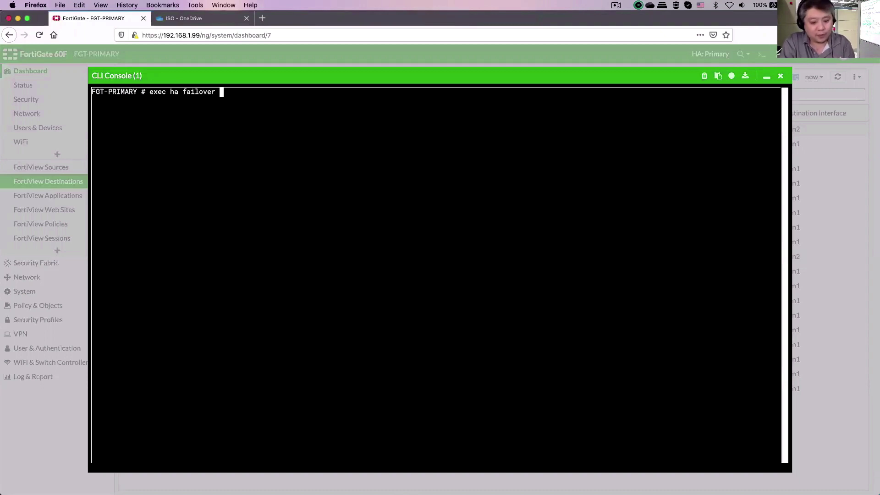
text(set 1)
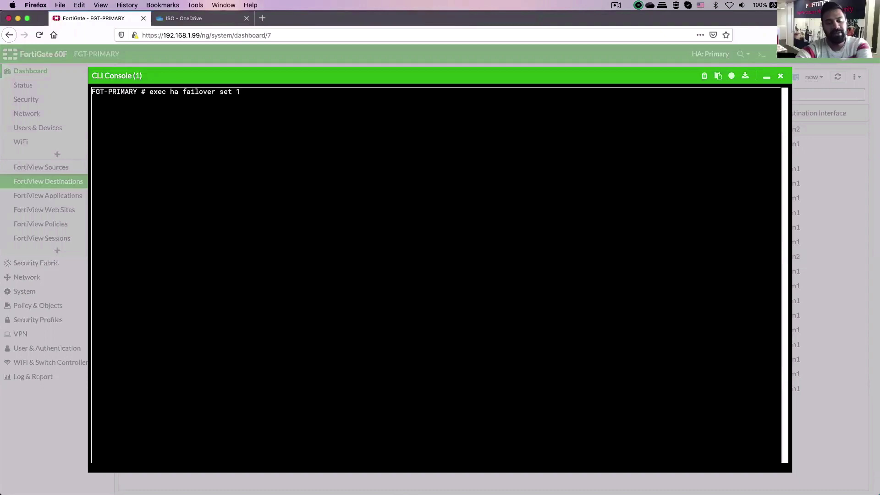
Run 'exec ha failover set 1' on the primary, confirm with y, and close the console
key(Return)
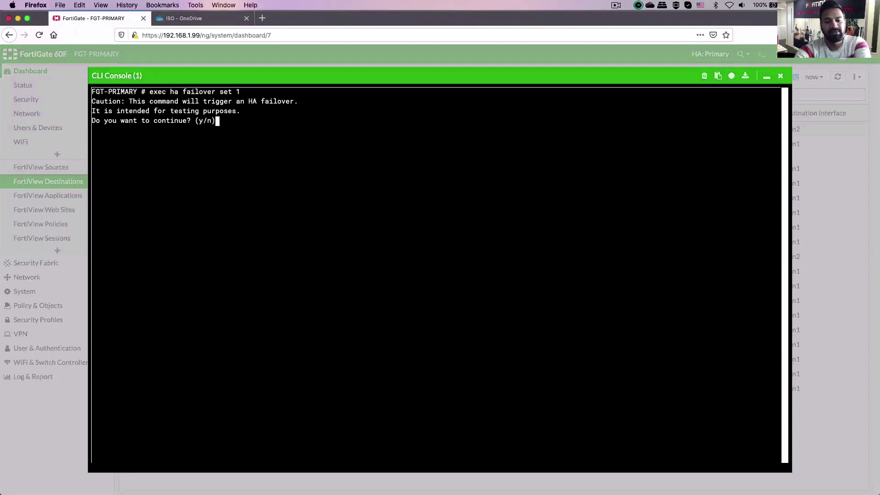
text(y)
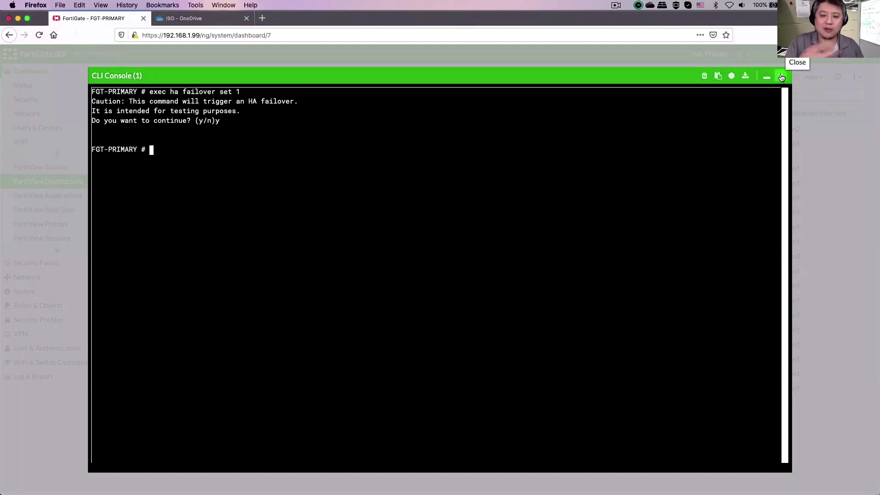
click(782, 76)
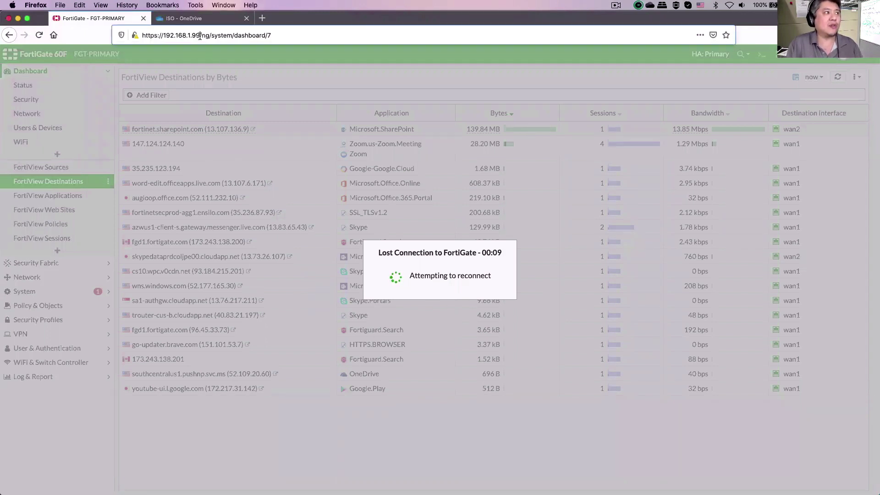
drag(202, 35, 358, 30)
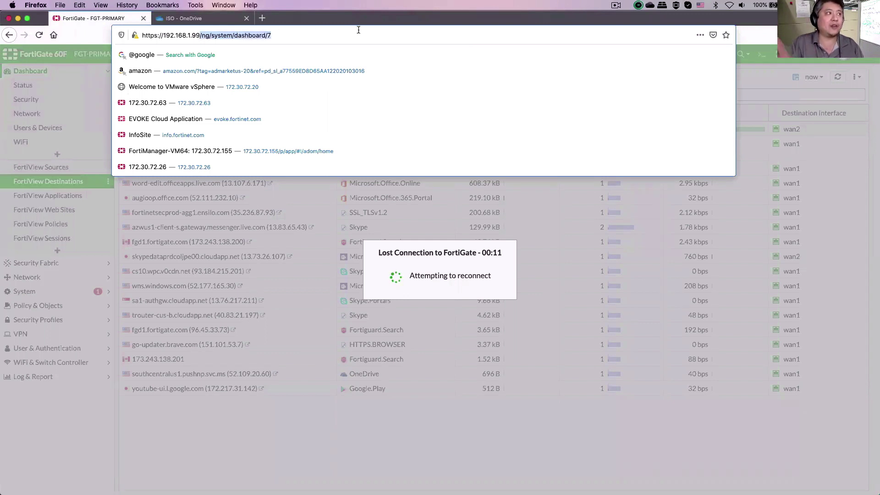
key(BackSpace)
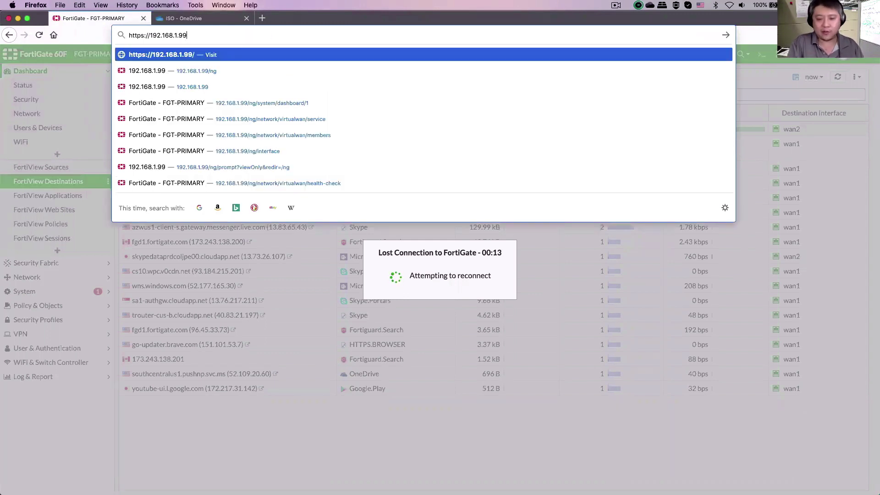
key(Return)
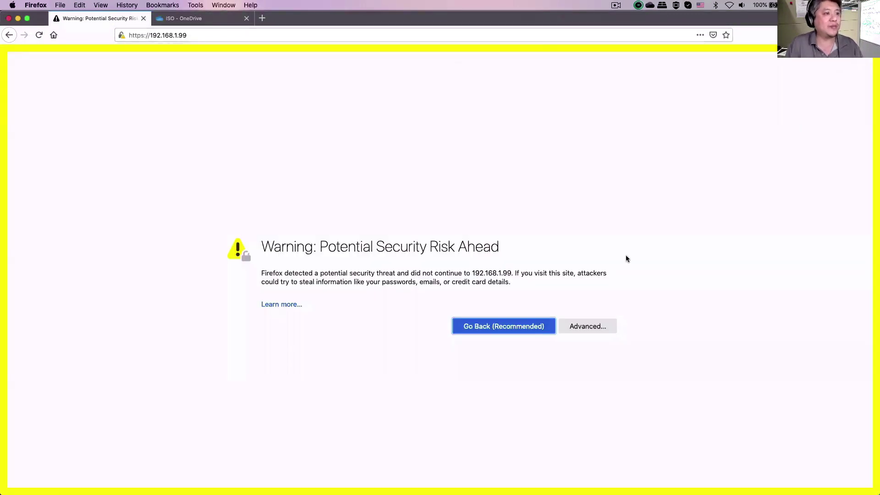
click(586, 326)
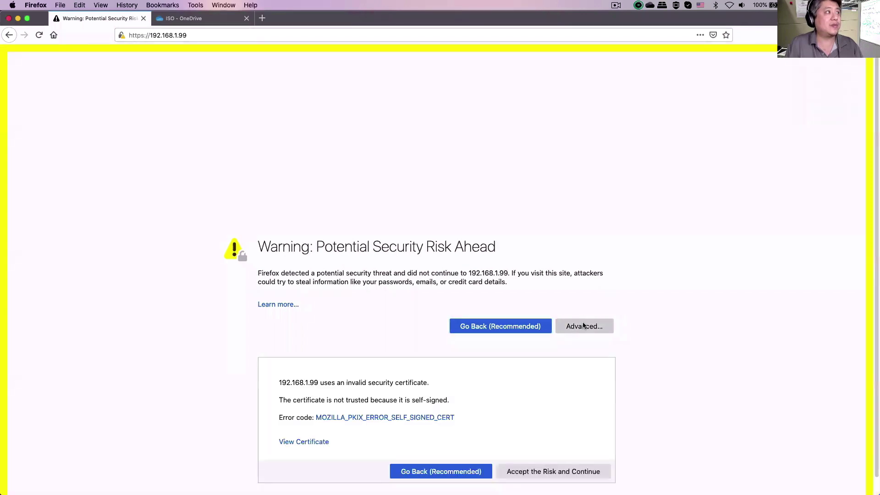
click(555, 472)
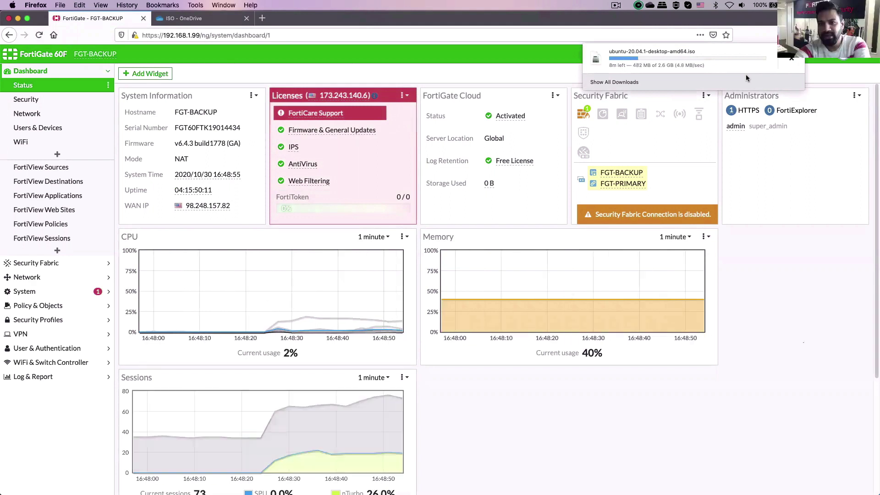
Refresh FortiView Destinations on FGT-BACKUP, showing the SharePoint download on wan2
click(666, 22)
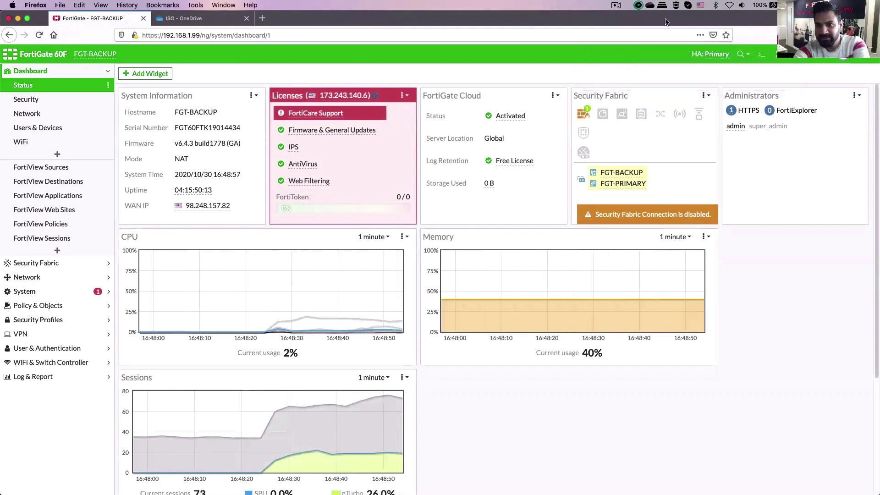
click(54, 182)
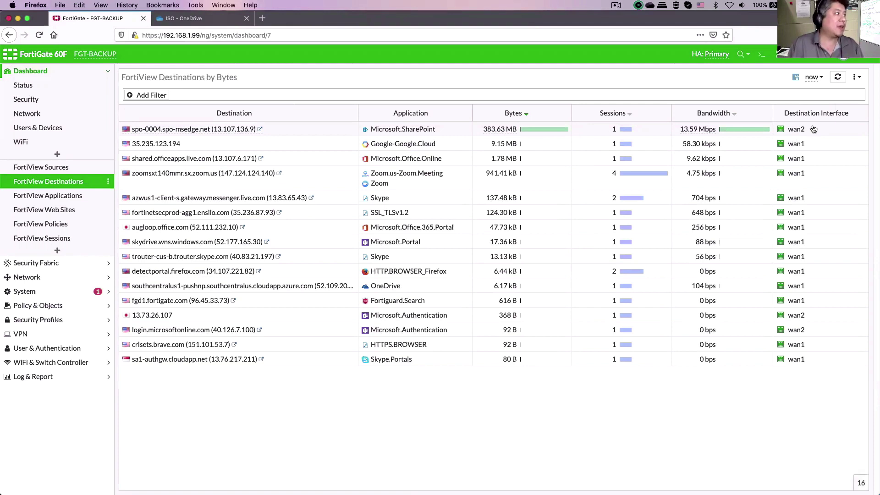
click(838, 76)
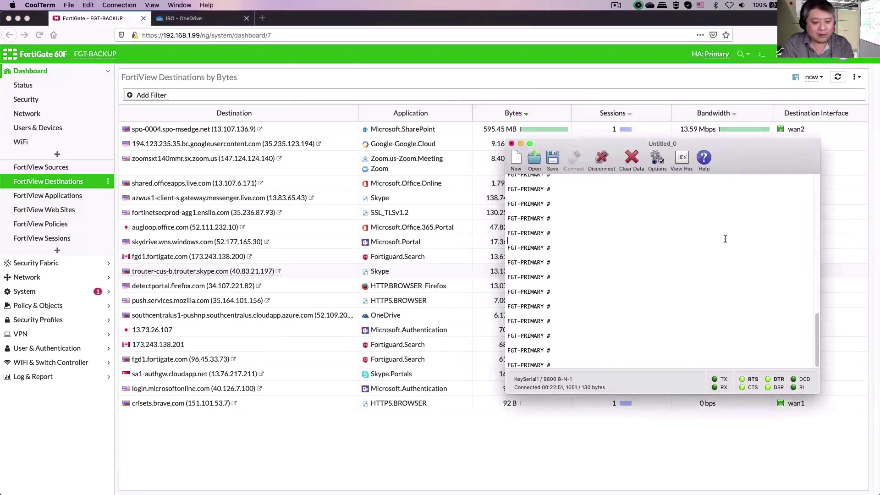
text(exec )
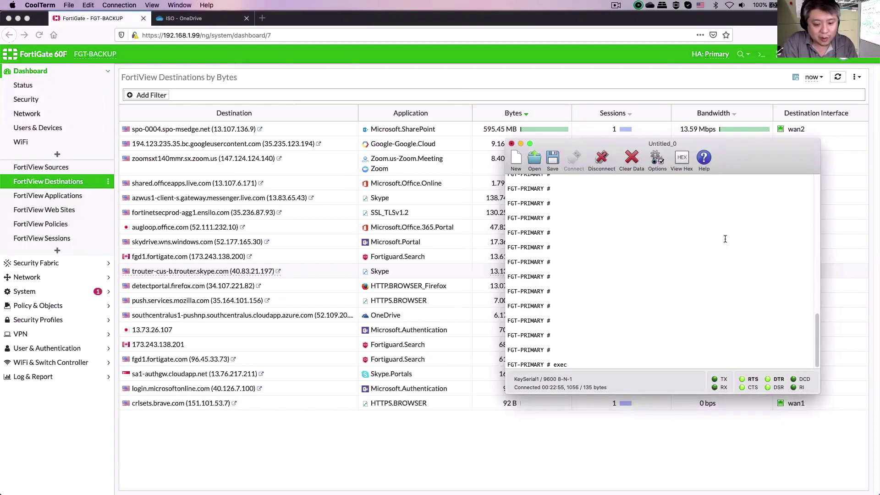
text(ha failover)
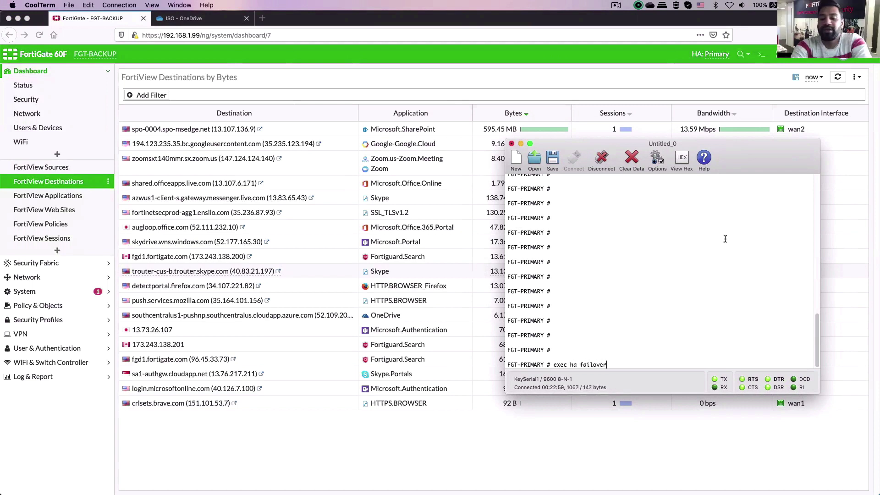
text( unset 1)
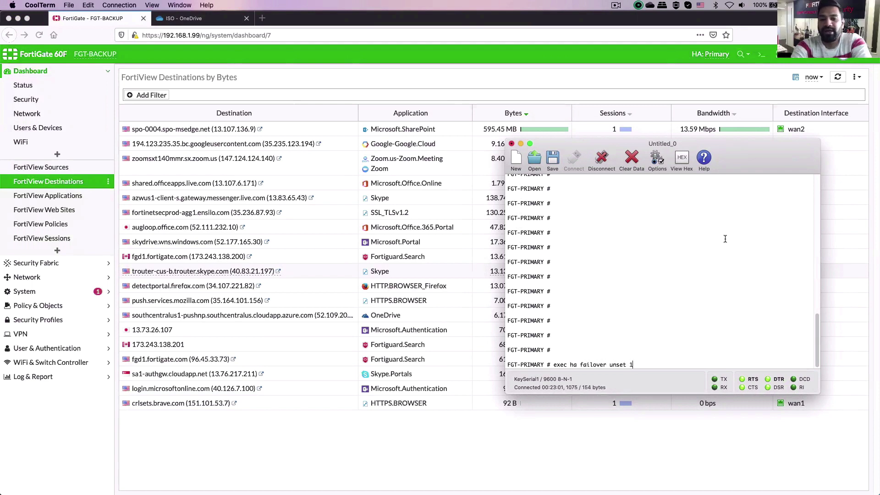
Run 'exec ha failover unset 1' on FGT-PRIMARY's serial console and confirm with y
key(Return)
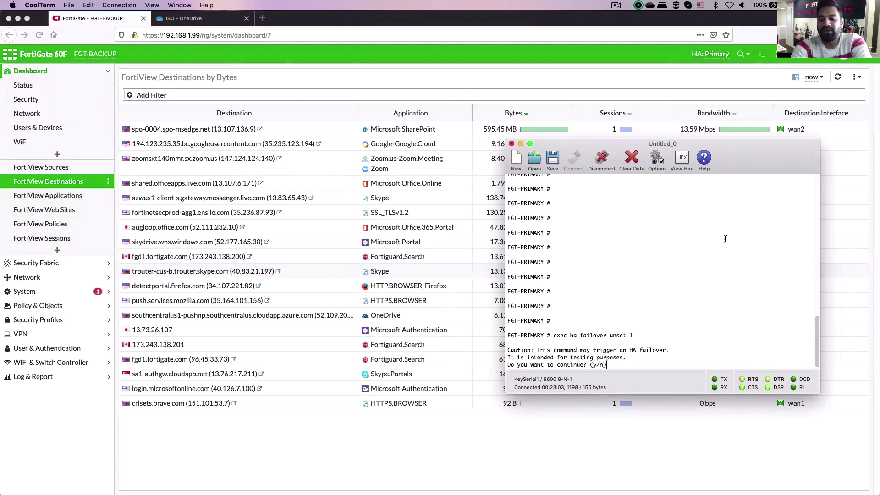
text(y)
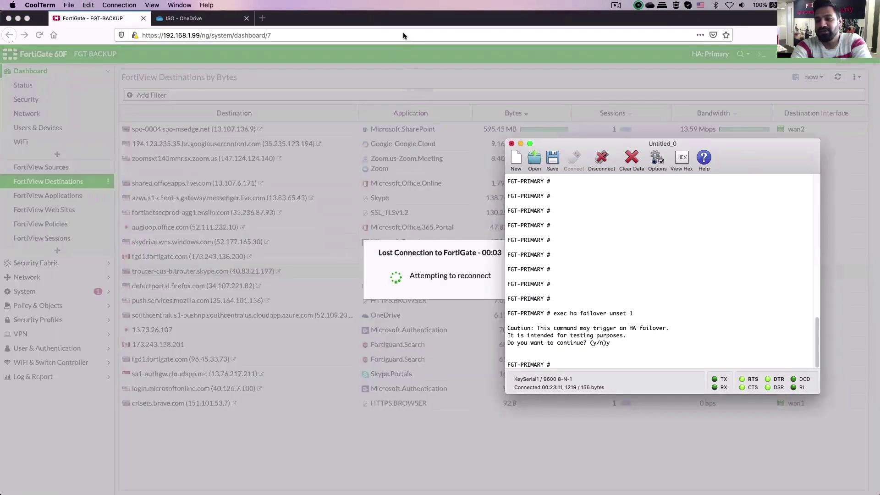
click(403, 32)
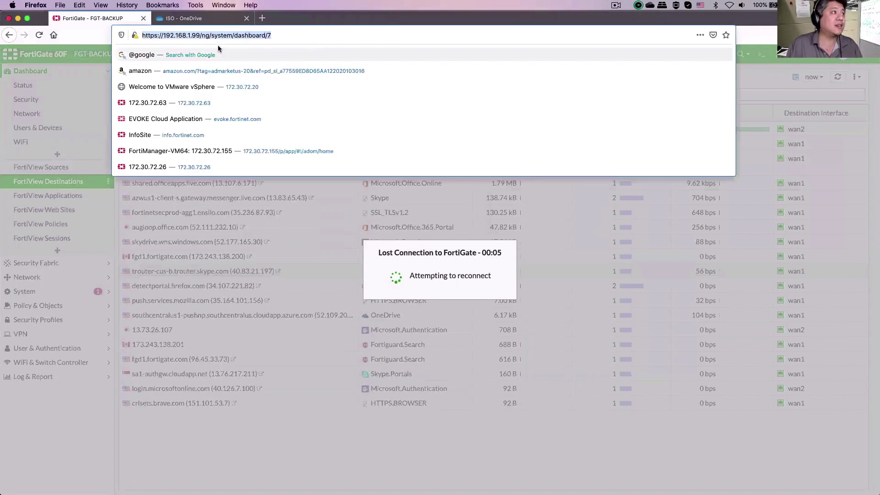
drag(200, 36, 298, 46)
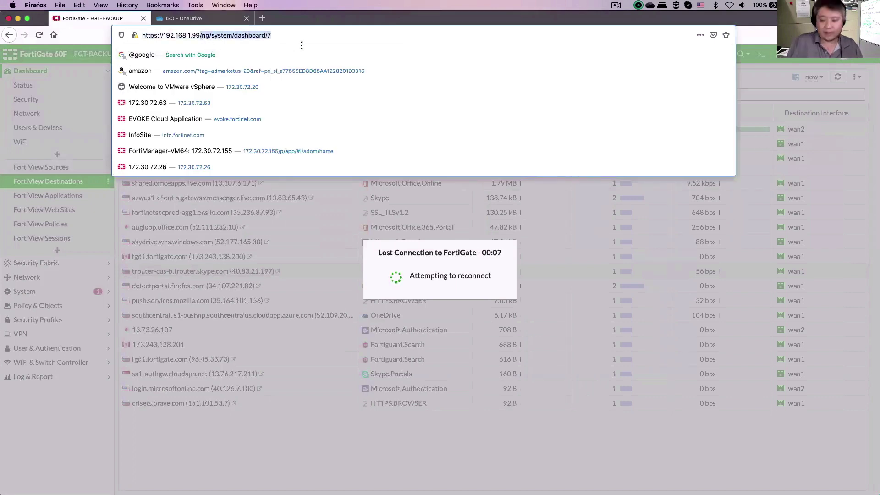
key(BackSpace)
key(BackSpace)
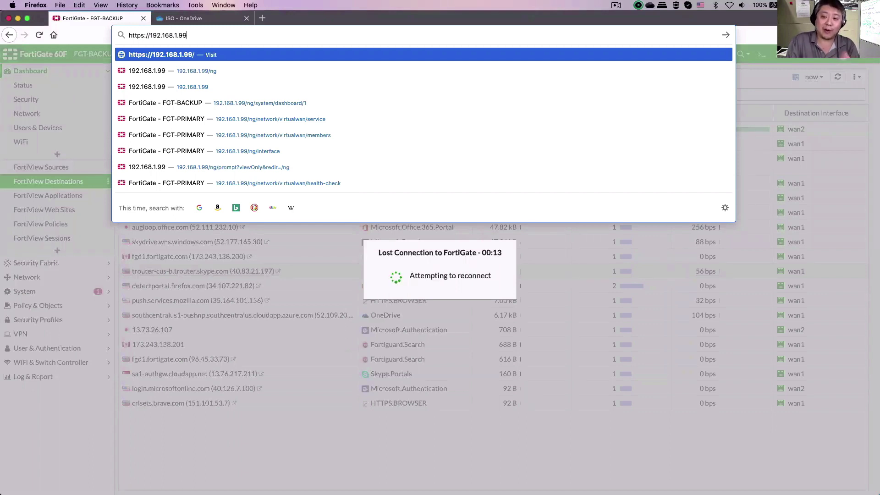
key(Return)
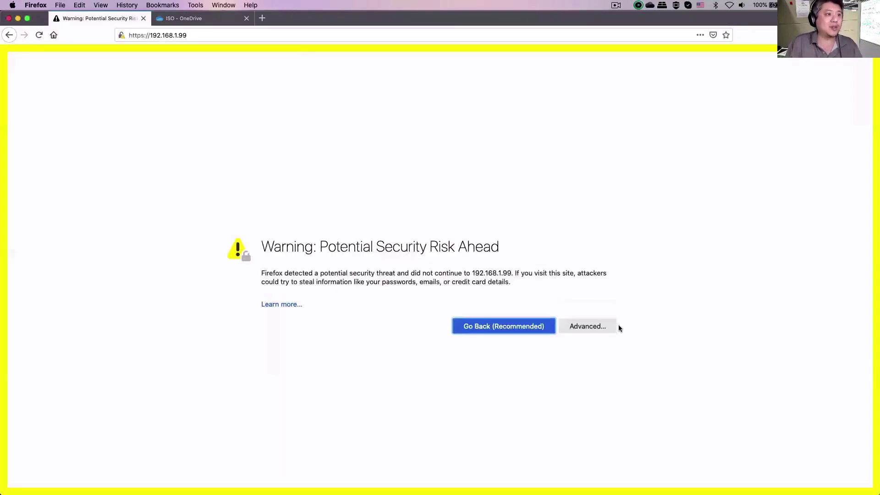
click(618, 326)
click(565, 468)
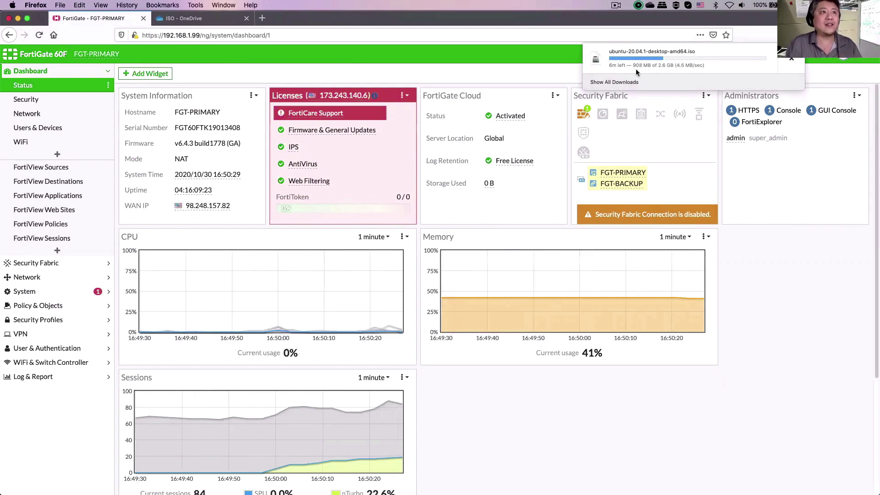
Load FortiView Destinations on FGT-PRIMARY to check the SharePoint download on wan2
click(62, 183)
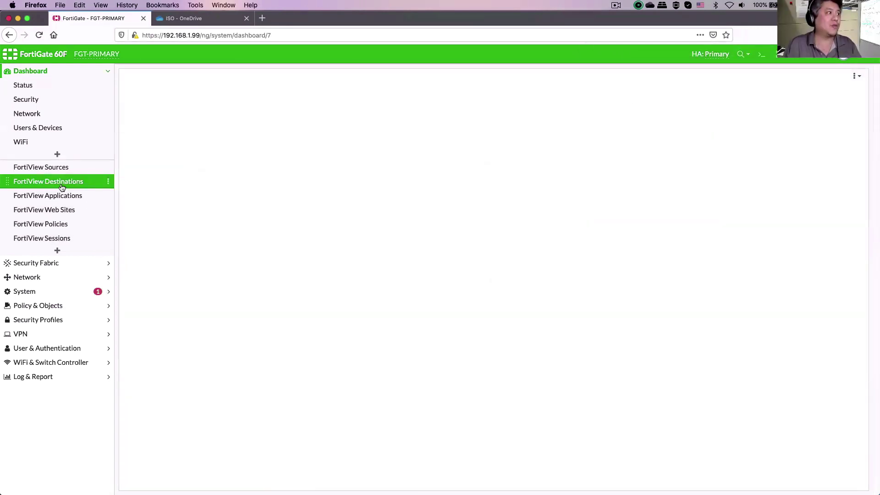